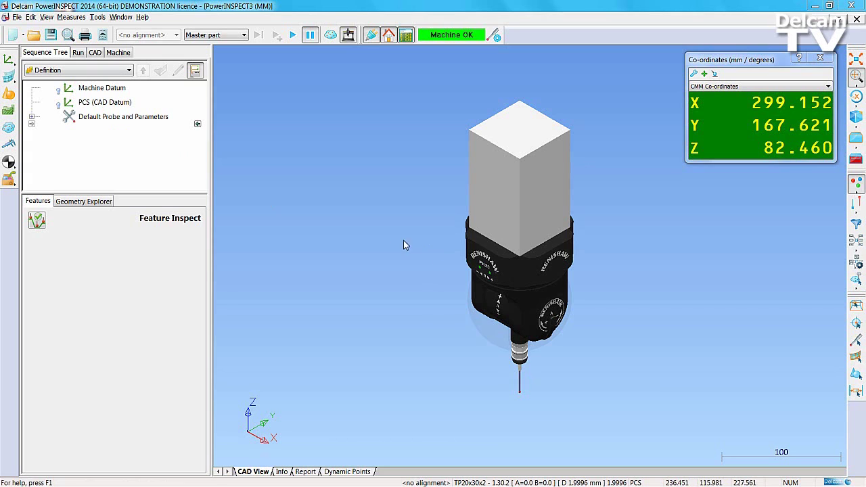
# Add Offset Alignment 1 using the default one-point settings
pyautogui.click(8, 59)
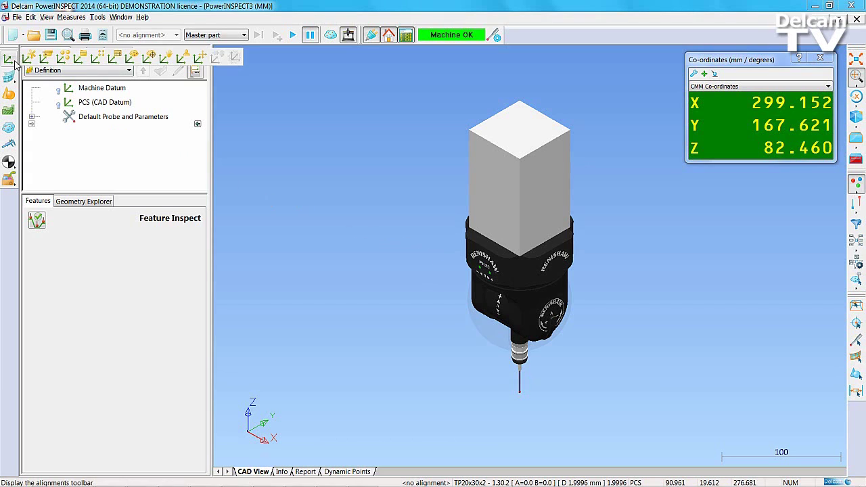
pyautogui.click(199, 61)
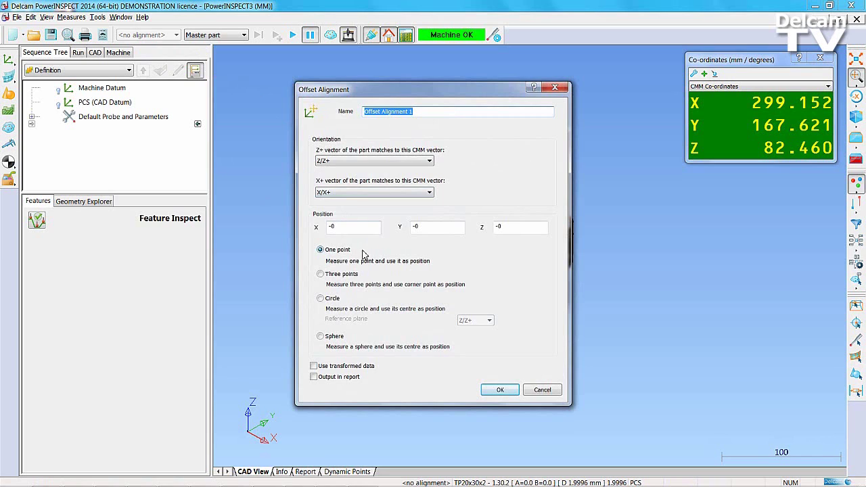
pyautogui.click(497, 389)
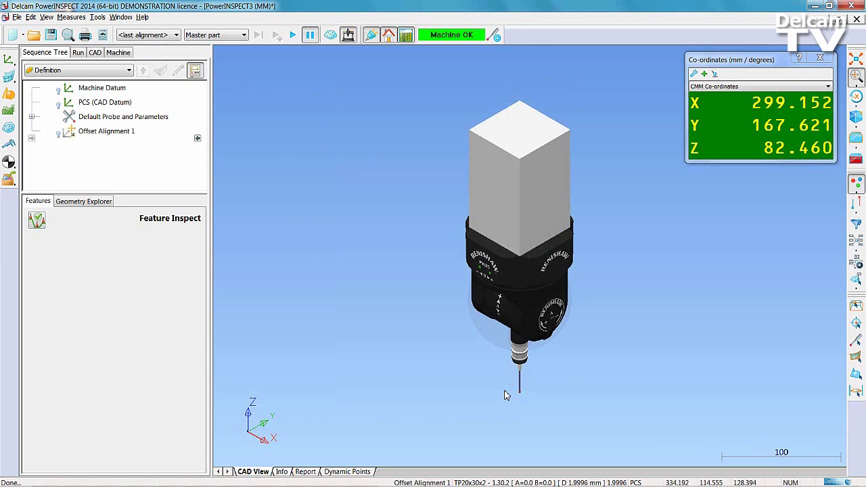
# Measure the offset alignment point and insert Geometric Group 1 with default tolerances
pyautogui.click(293, 37)
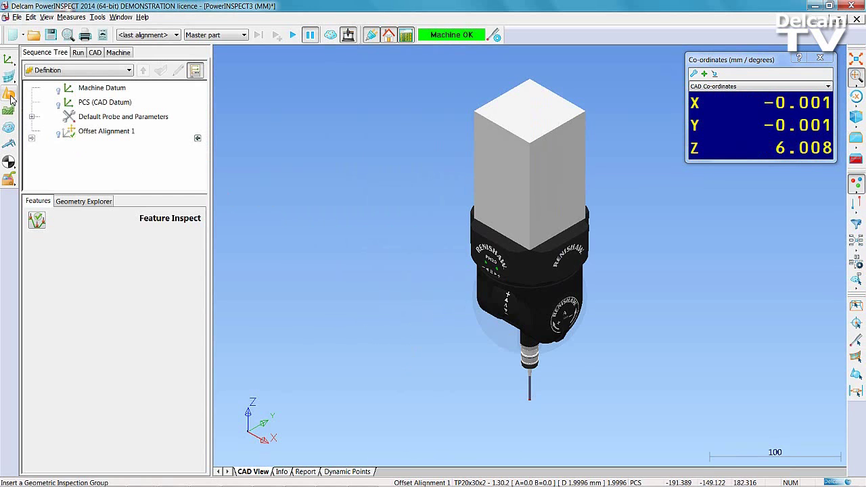
pyautogui.click(9, 94)
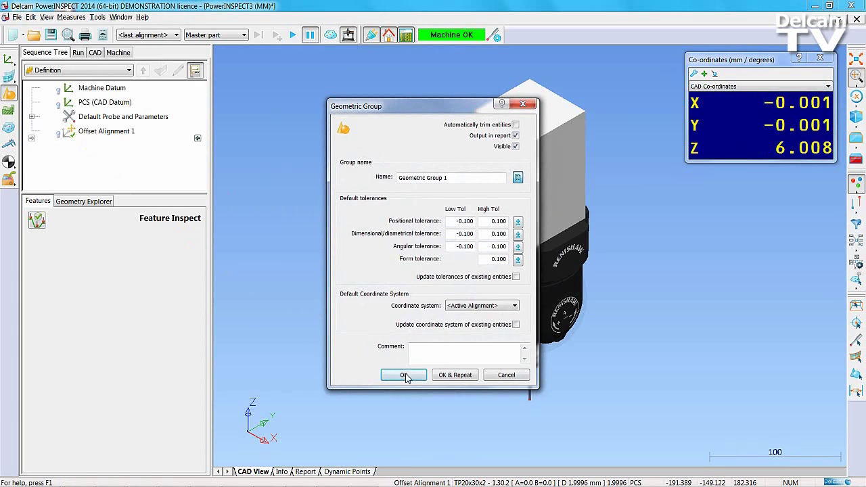
pyautogui.click(404, 375)
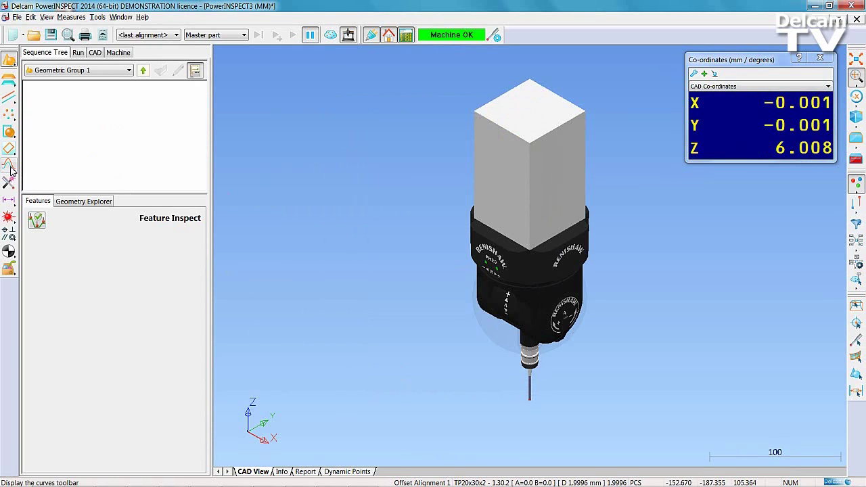
pyautogui.moveTo(8, 164)
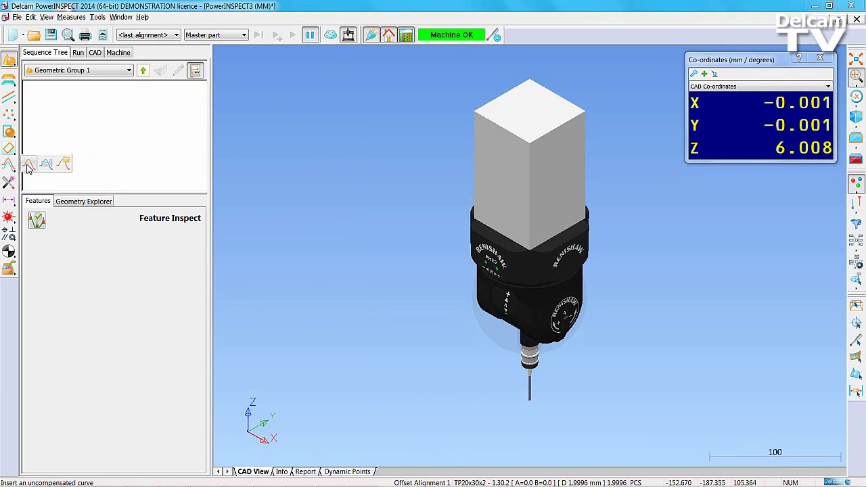
# Digitise Curve 1 along the part, marking an edge point before the edge
pyautogui.click(29, 165)
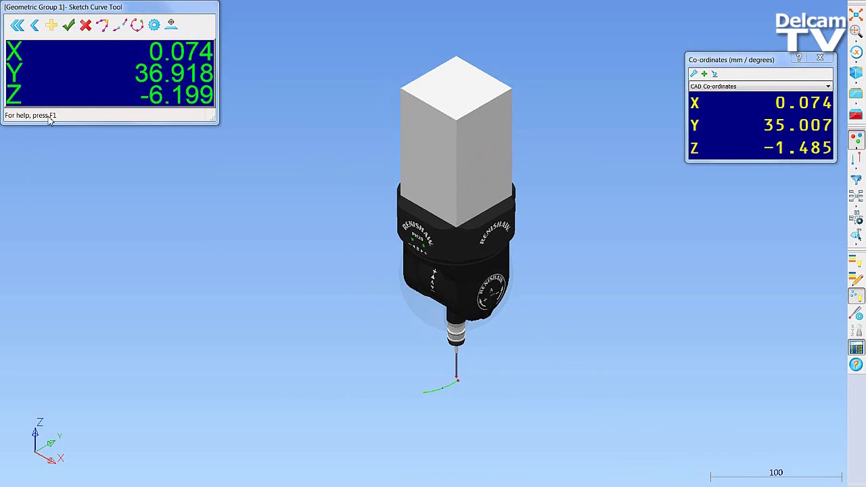
pyautogui.click(102, 27)
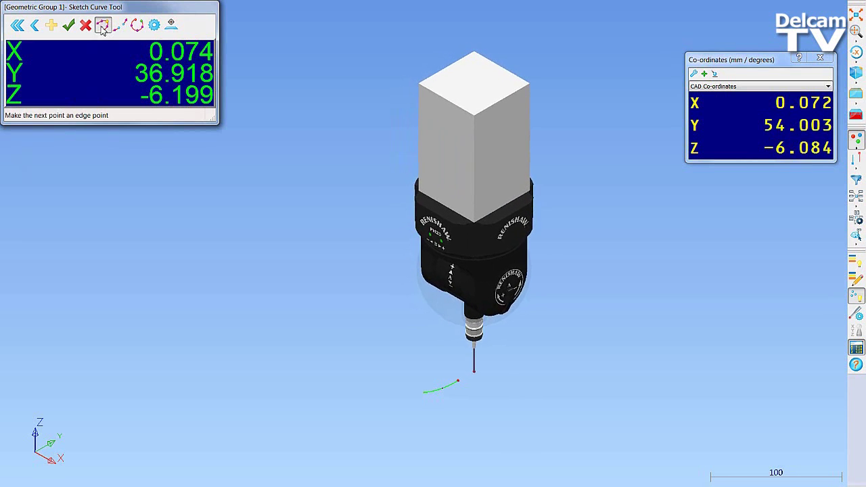
pyautogui.moveTo(380, 313); pyautogui.dragTo(552, 438)
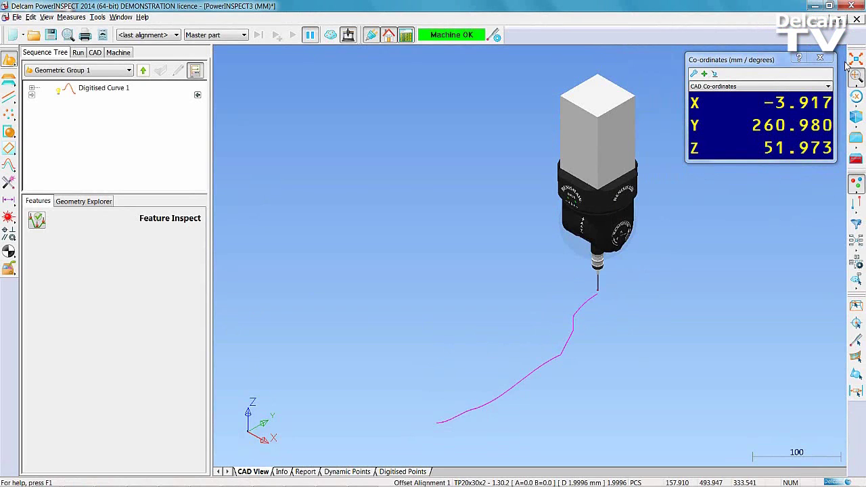
# Probe Digitised Curve 2 and show the Digitised Points table
pyautogui.click(12, 168)
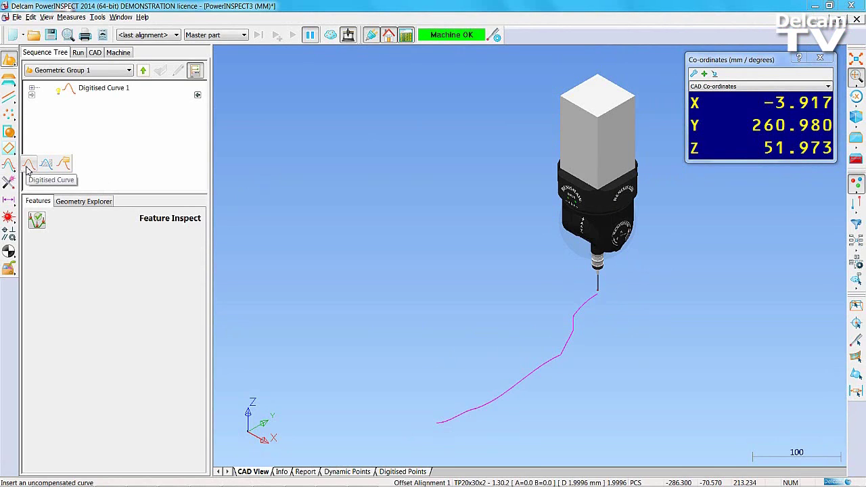
pyautogui.click(27, 166)
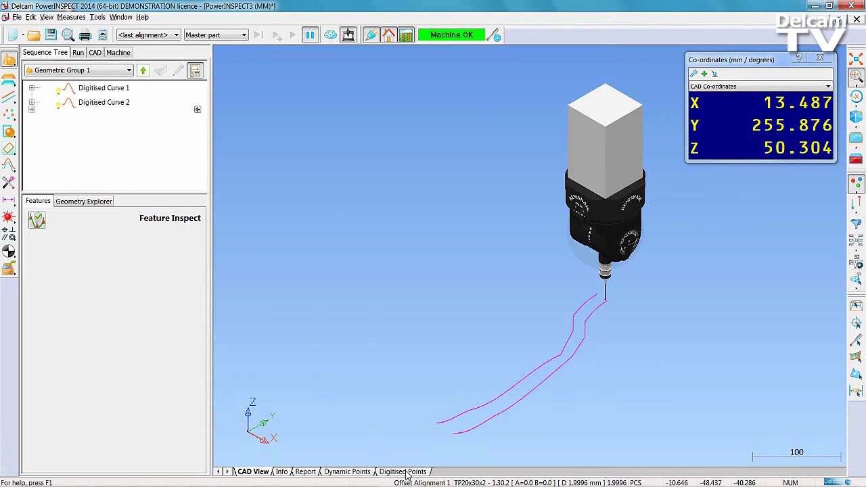
pyautogui.click(404, 471)
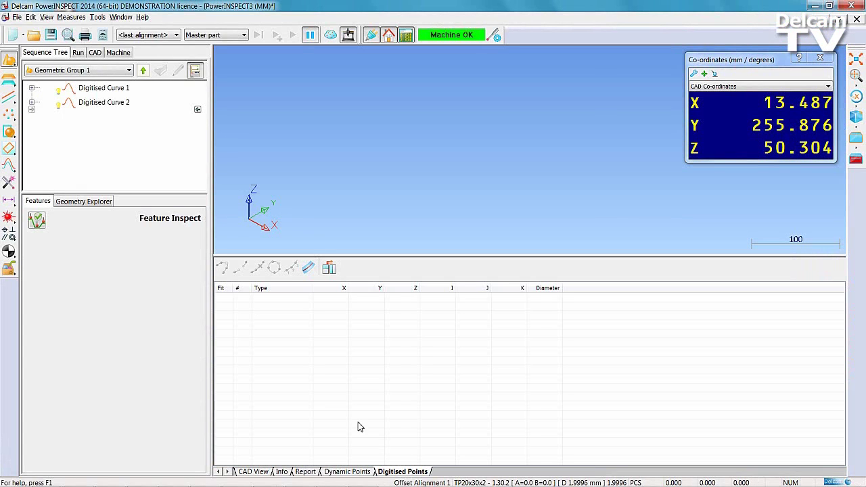
# Swap points 4, 7 and 10 of Digitised Curve 2 to edge points, then return to CAD View
pyautogui.click(104, 103)
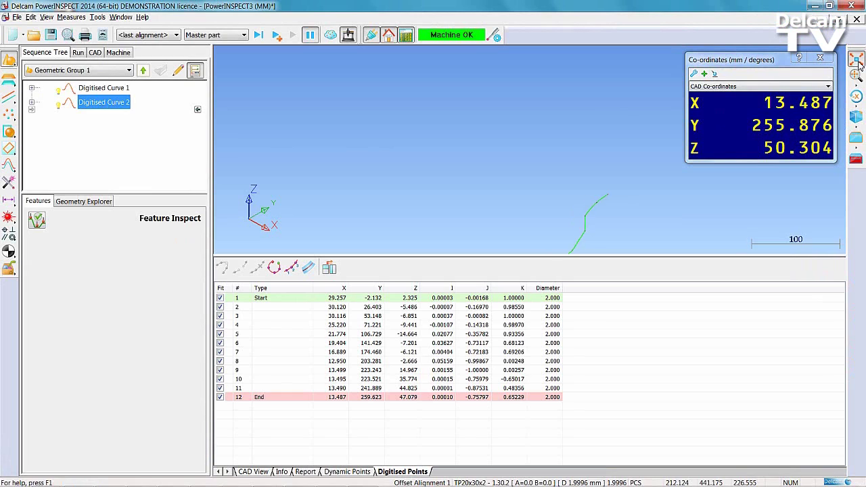
pyautogui.click(856, 59)
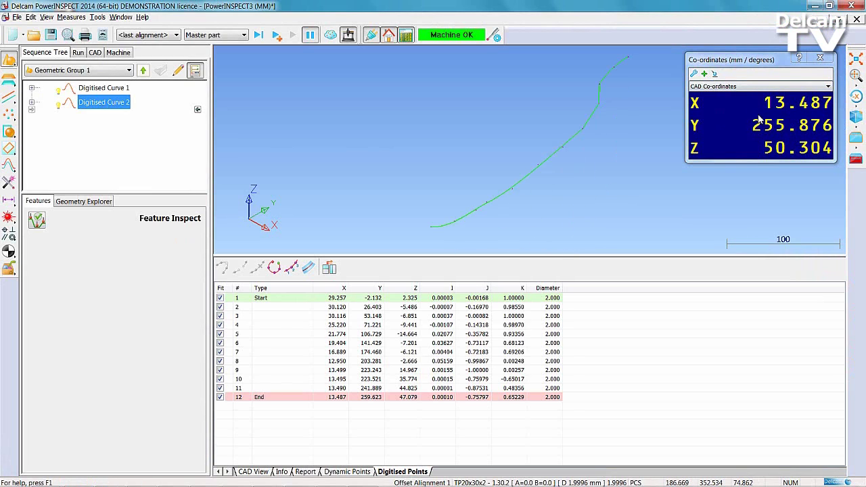
pyautogui.click(303, 328)
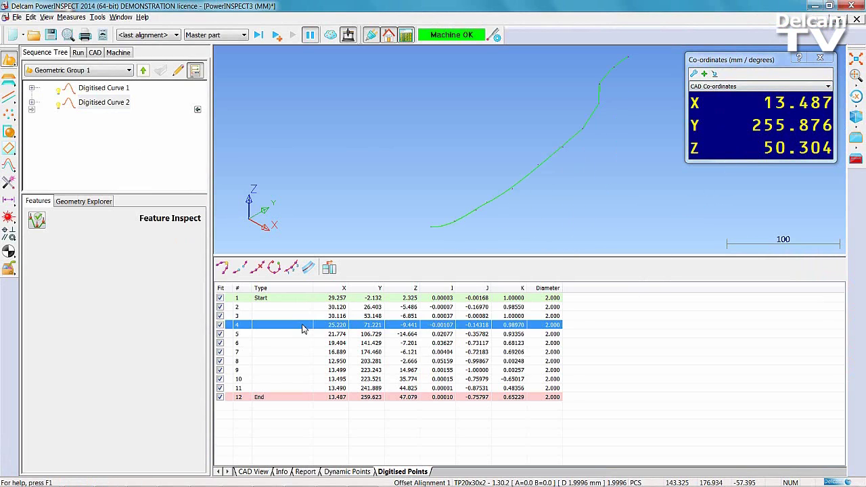
pyautogui.click(225, 269)
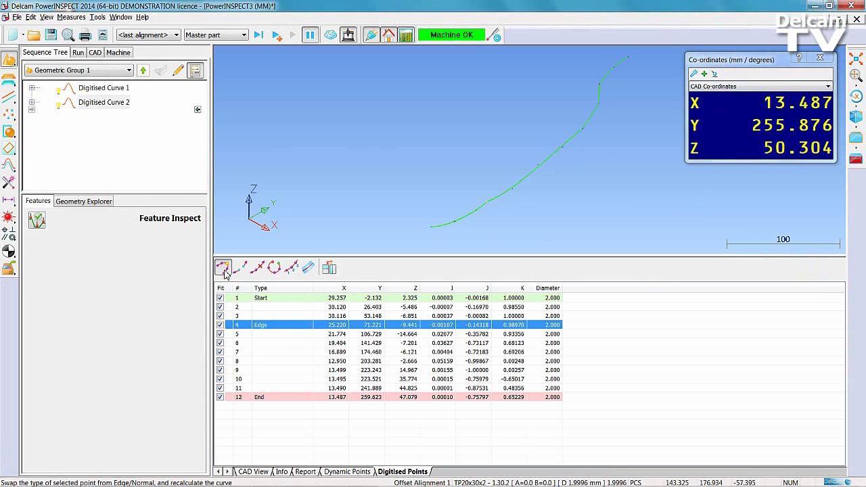
pyautogui.click(274, 353)
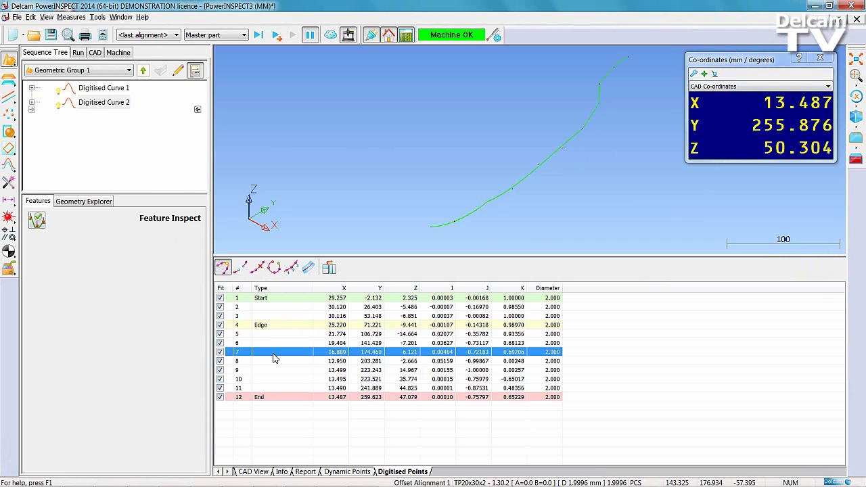
pyautogui.click(225, 269)
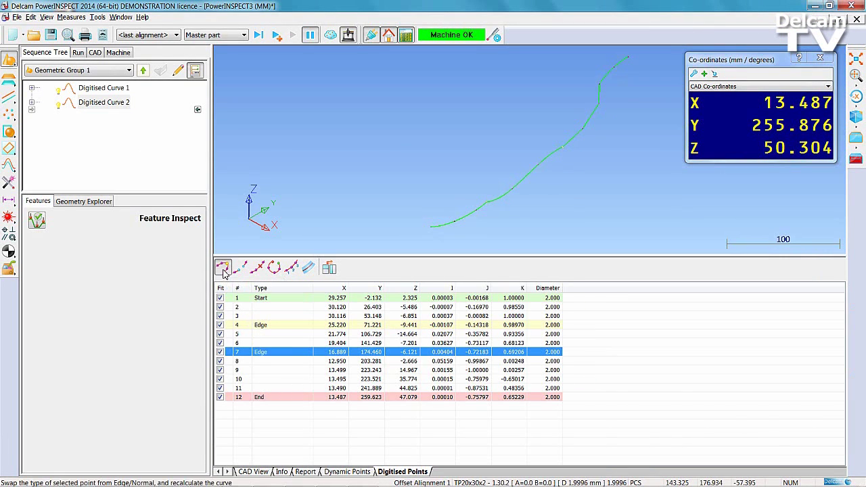
pyautogui.click(269, 381)
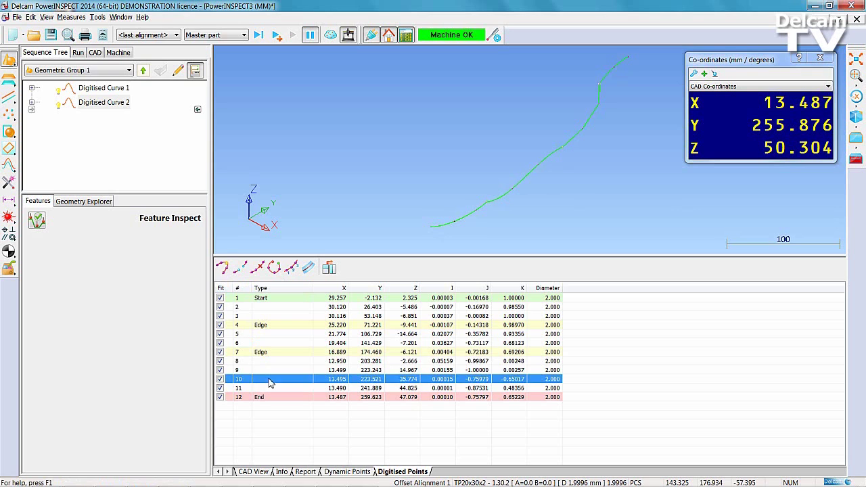
pyautogui.click(225, 269)
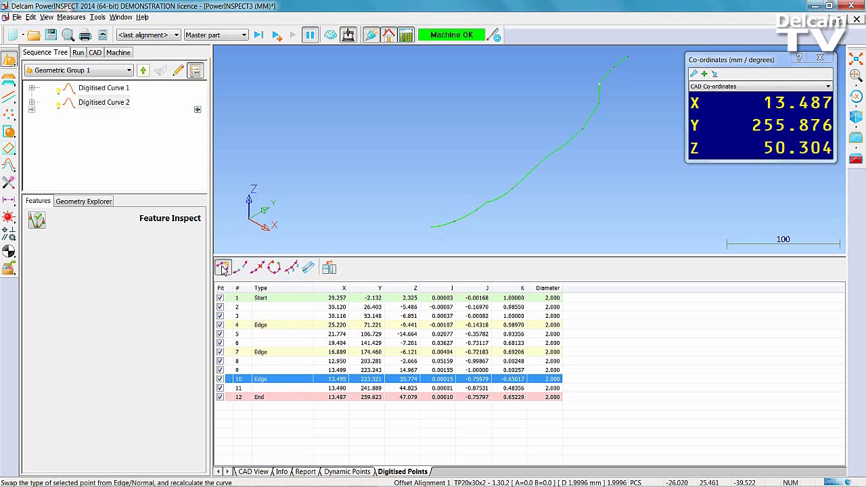
pyautogui.click(252, 471)
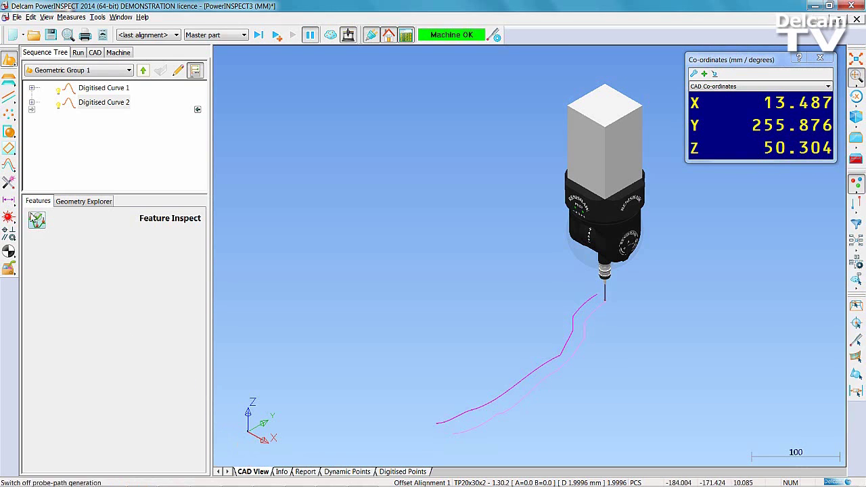
pyautogui.click(8, 174)
# Sketch and accept the third digitised curve, zooming in closely on the probe tip
pyautogui.click(29, 172)
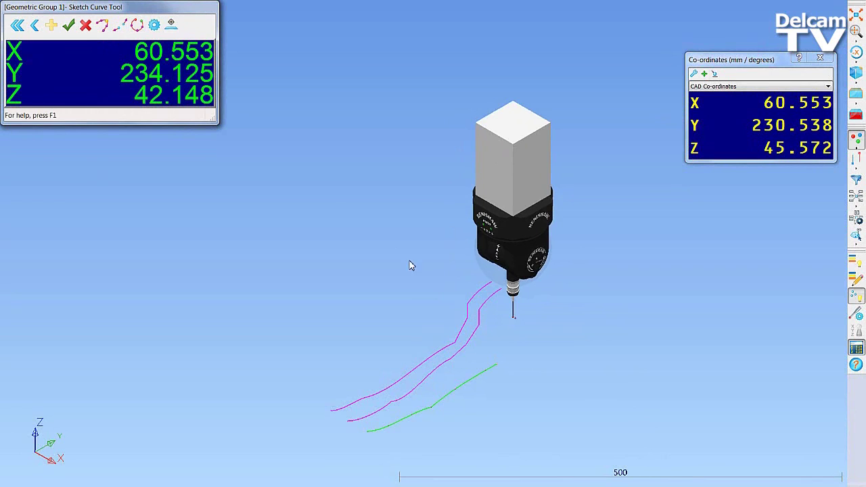
pyautogui.moveTo(445, 294); pyautogui.dragTo(576, 389)
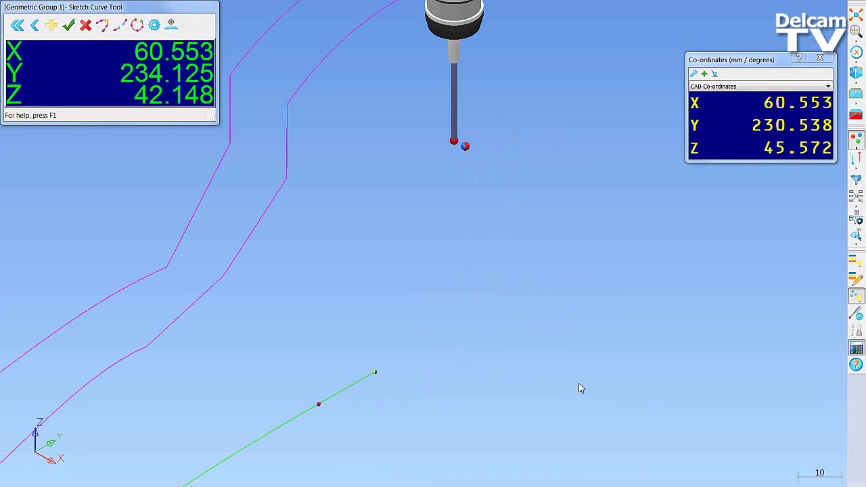
pyautogui.scroll(-2, 433, 408)
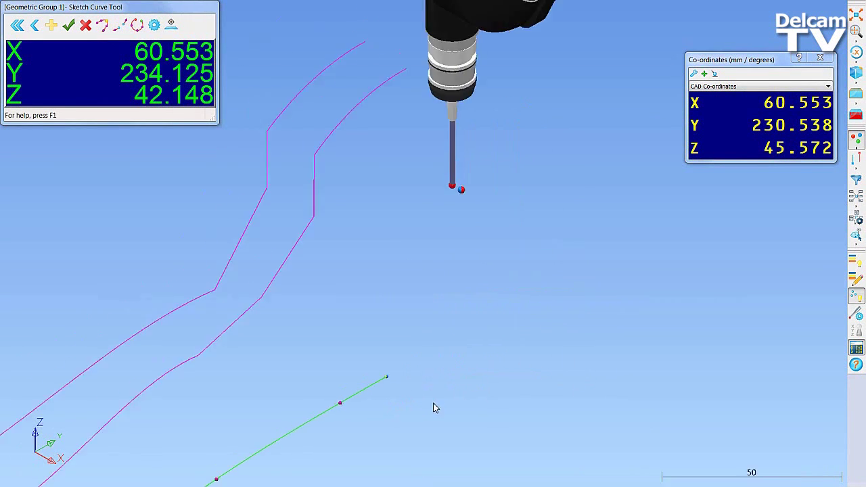
pyautogui.scroll(-3, 433, 409)
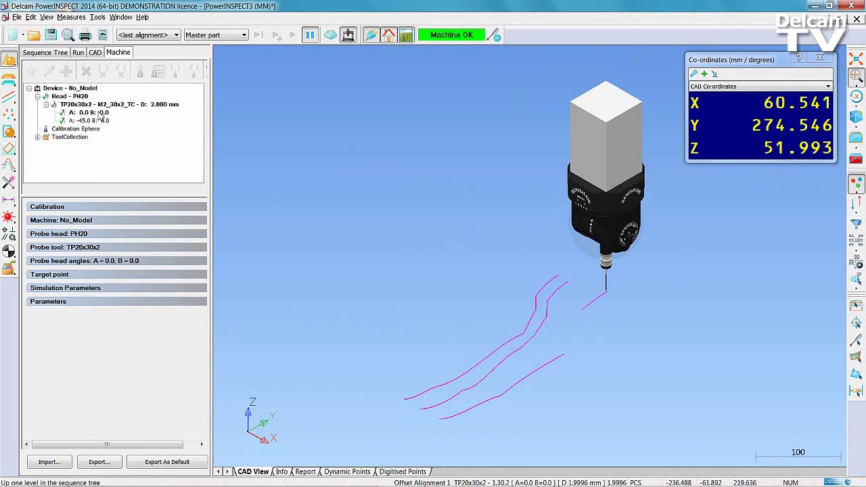
# Rotate the probe head to A -45, B 0 and select Digitised Curve 3
pyautogui.doubleClick(88, 121)
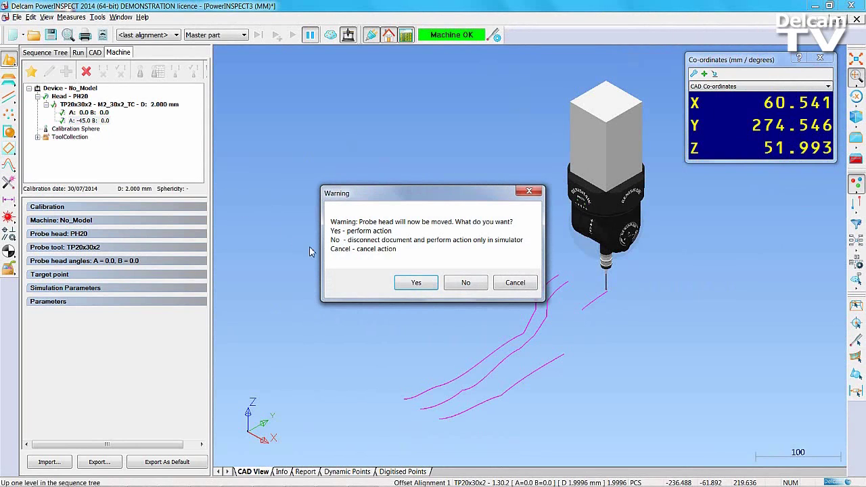
pyautogui.click(416, 283)
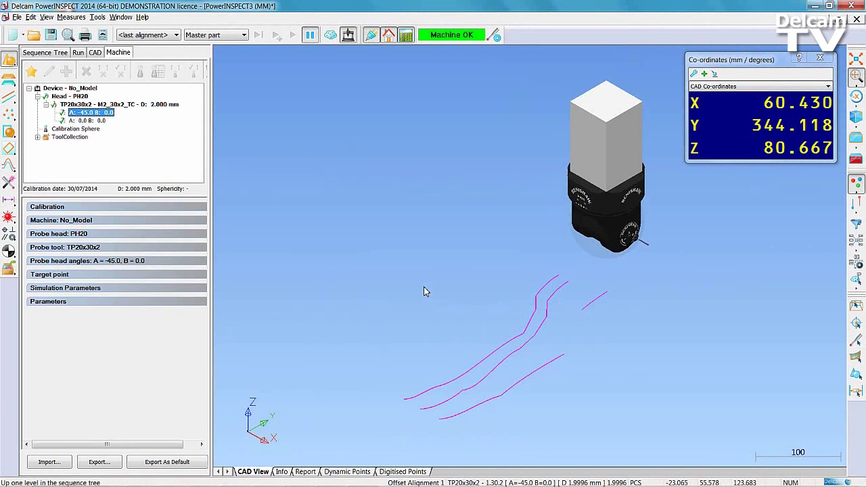
pyautogui.click(52, 55)
pyautogui.click(113, 119)
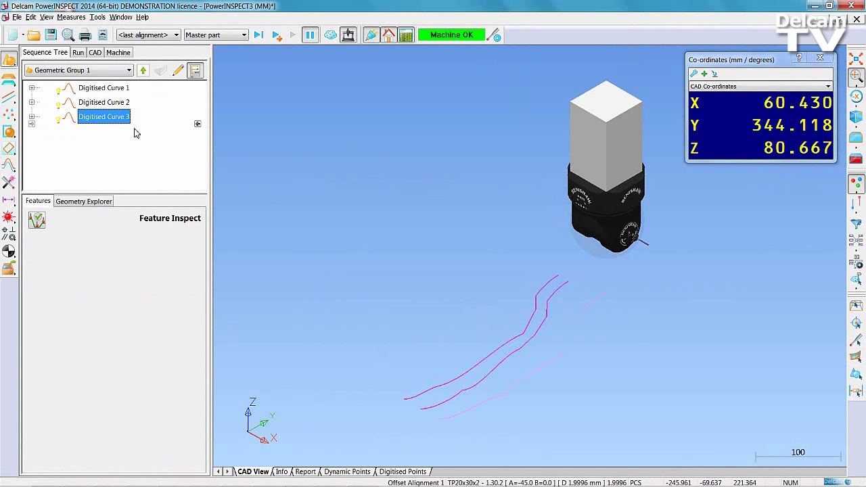
# Resume Digitised Curve 3 from point 7, probing extra points up the steep wall
pyautogui.click(404, 472)
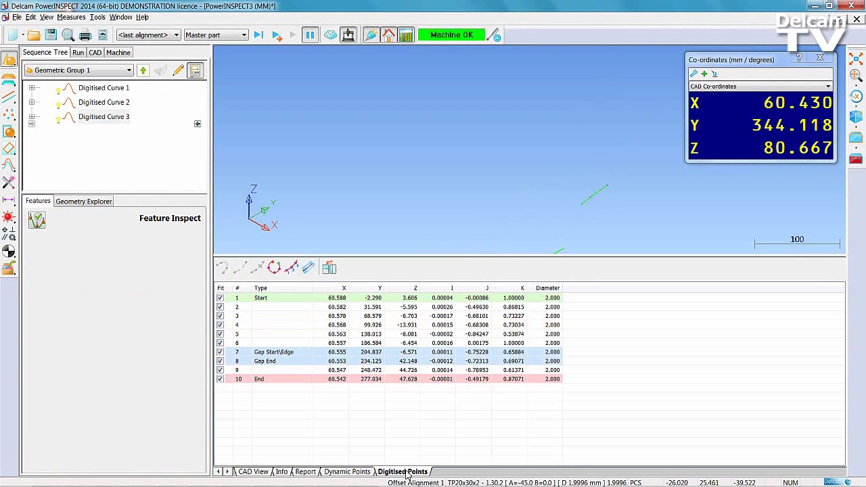
pyautogui.keyDown('shift'); pyautogui.moveTo(575, 234); pyautogui.dragTo(512, 155, button='middle'); pyautogui.keyUp('shift')
pyautogui.moveTo(491, 131); pyautogui.dragTo(562, 216)
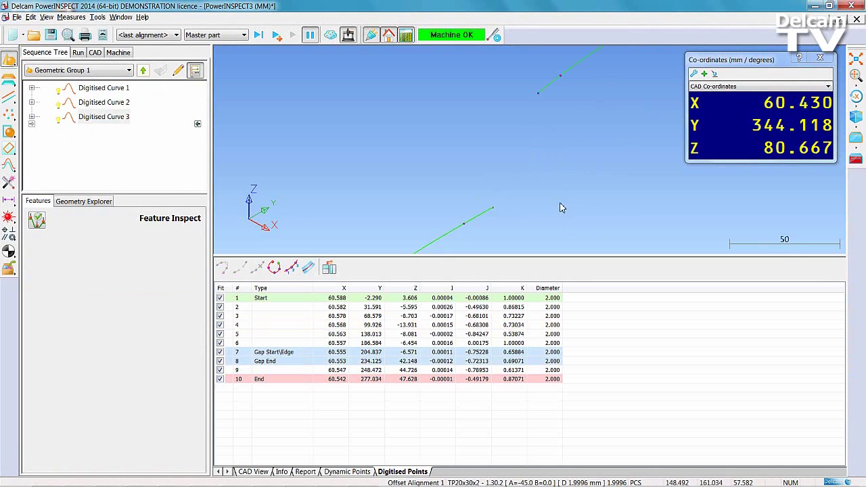
pyautogui.click(499, 206)
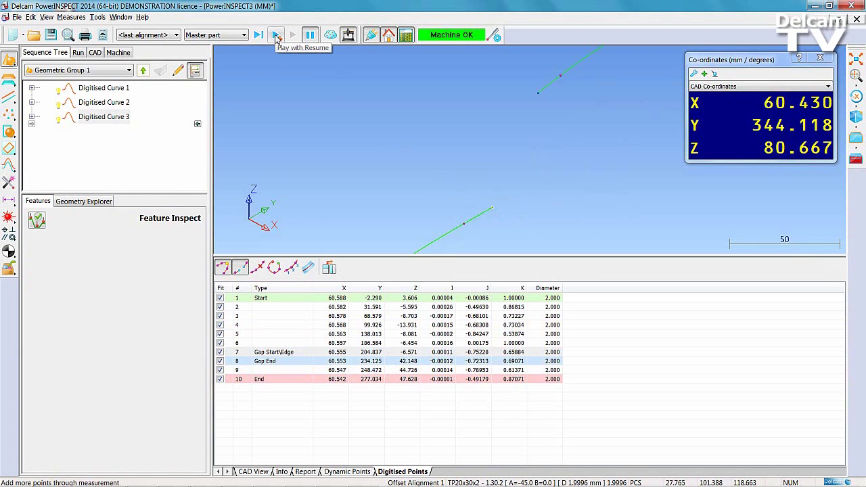
pyautogui.click(275, 36)
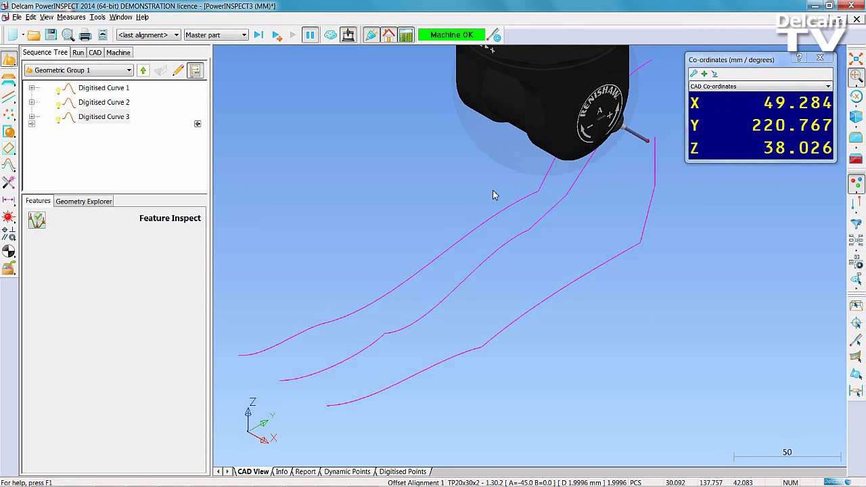
# Close the gap between points 11 and 12 of Digitised Curve 3
pyautogui.click(399, 471)
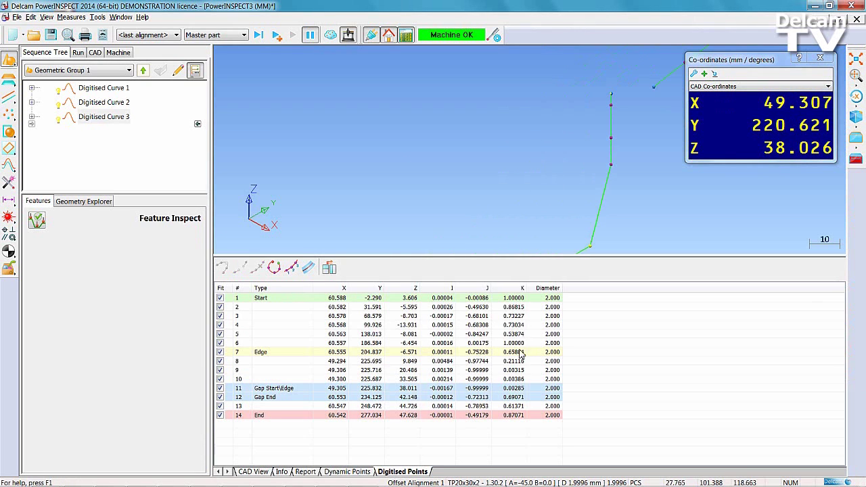
pyautogui.keyDown('shift'); pyautogui.moveTo(641, 151); pyautogui.dragTo(521, 199, button='middle'); pyautogui.keyUp('shift')
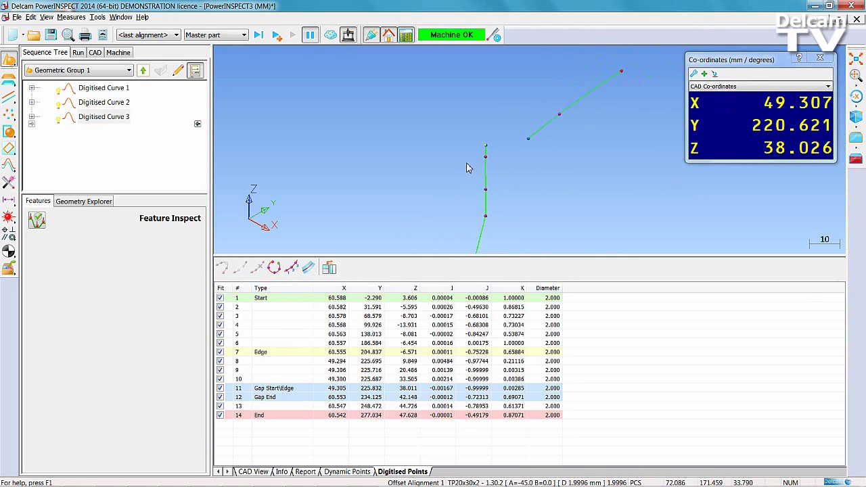
pyautogui.click(487, 145)
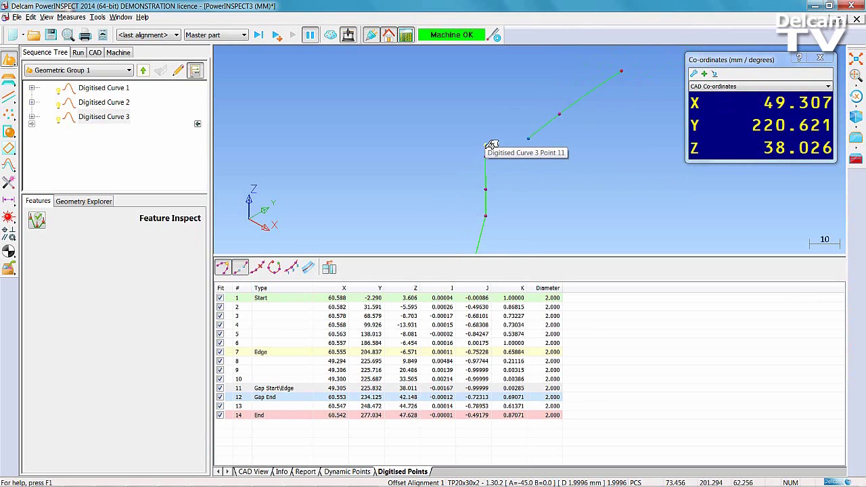
pyautogui.click(533, 137)
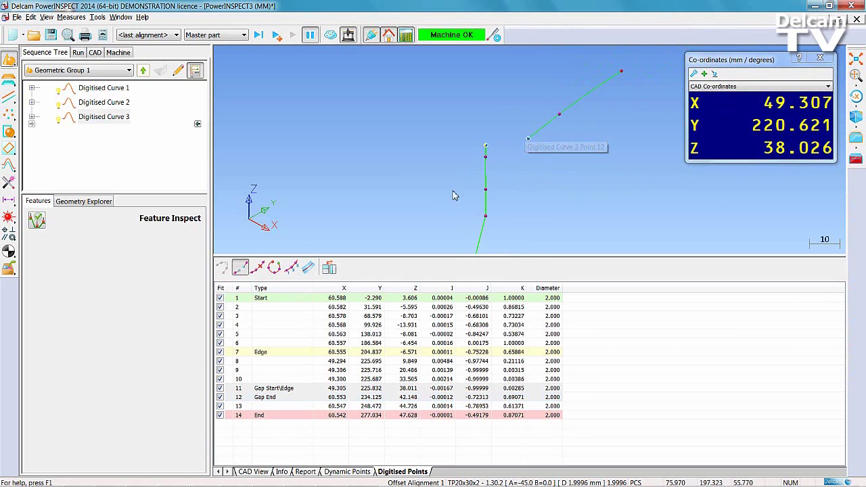
pyautogui.click(242, 269)
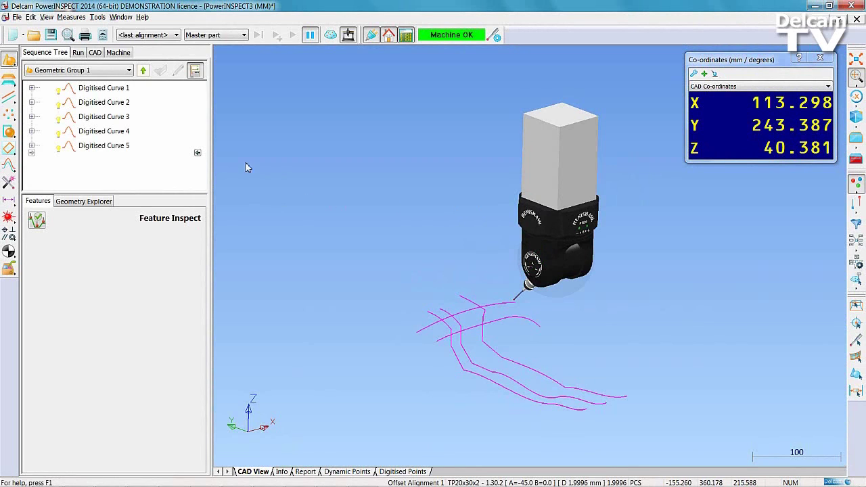
# Configure a CAD export with curves as polylines to a file named 'Example'
pyautogui.click(17, 18)
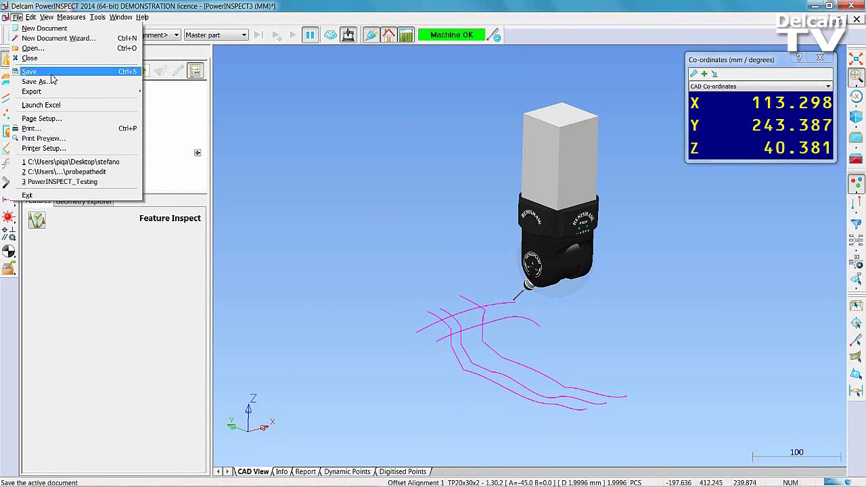
pyautogui.moveTo(32, 91)
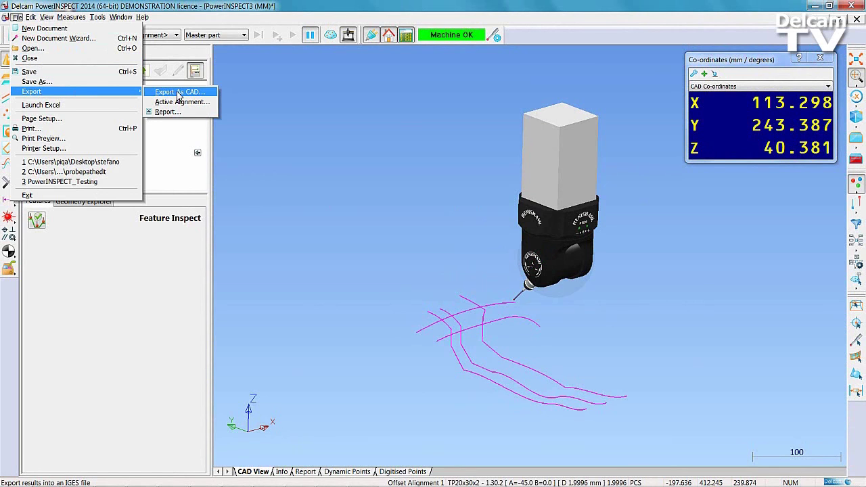
pyautogui.click(180, 94)
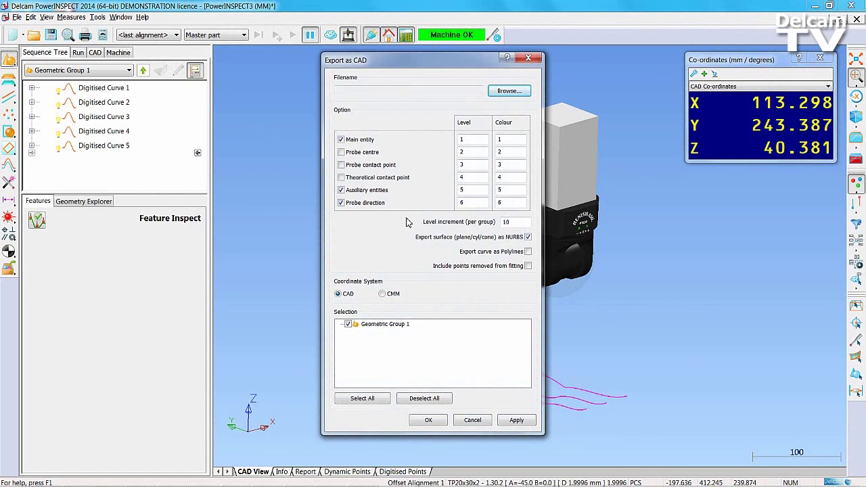
pyautogui.click(528, 252)
pyautogui.click(507, 92)
pyautogui.write('Example')
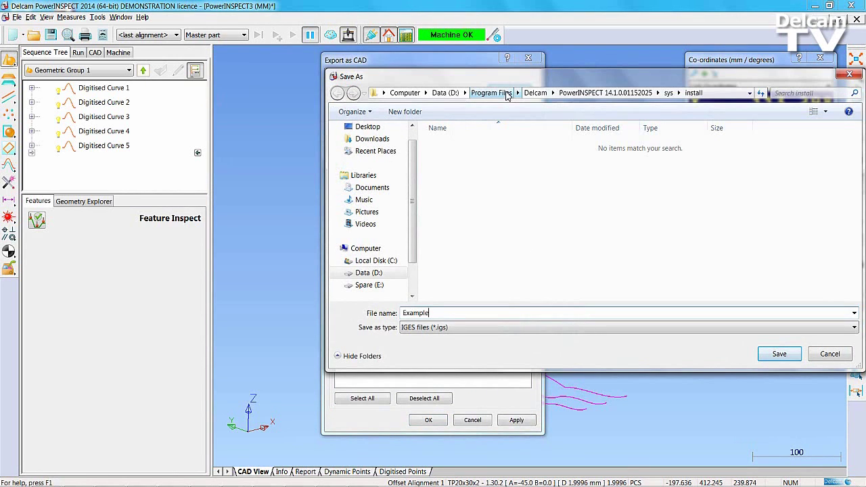
pyautogui.click(853, 329)
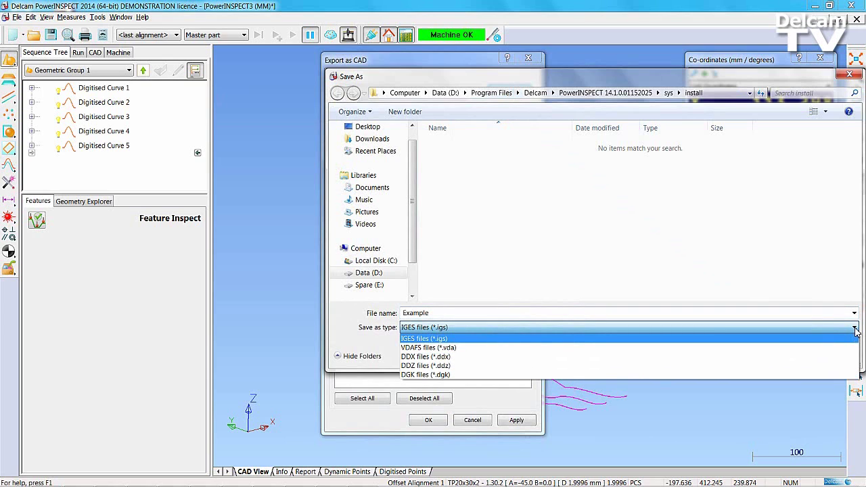